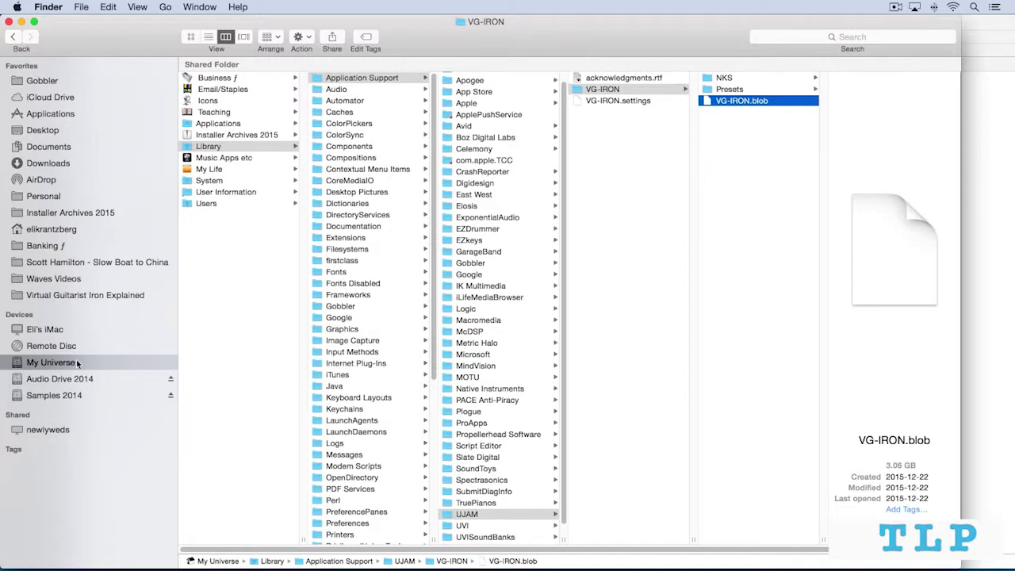
- Browse to Library › Application Support › UJAM › VG-IRON and show the 3.06 GB VG-IRON.blob file's details
click(210, 148)
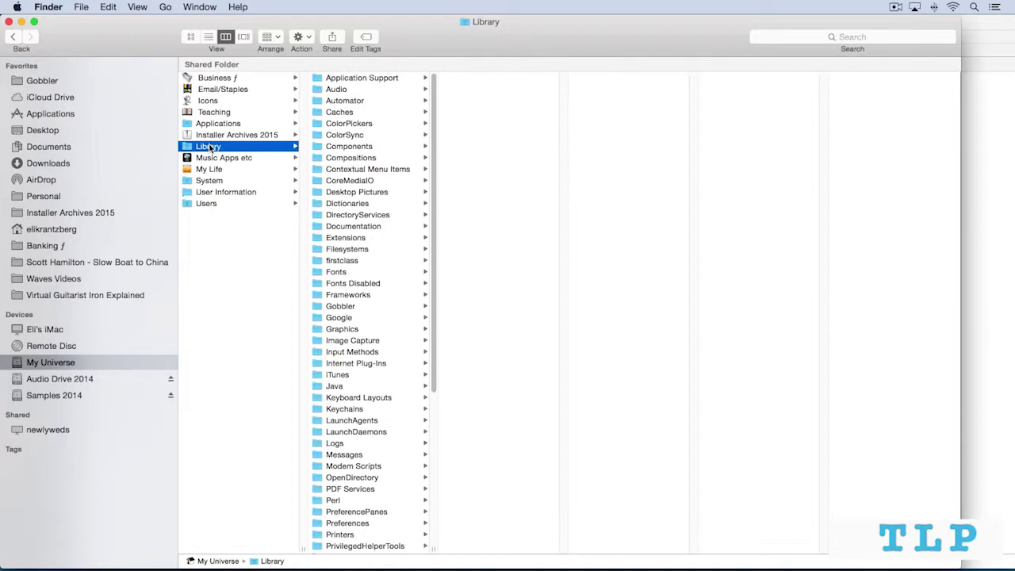
click(355, 80)
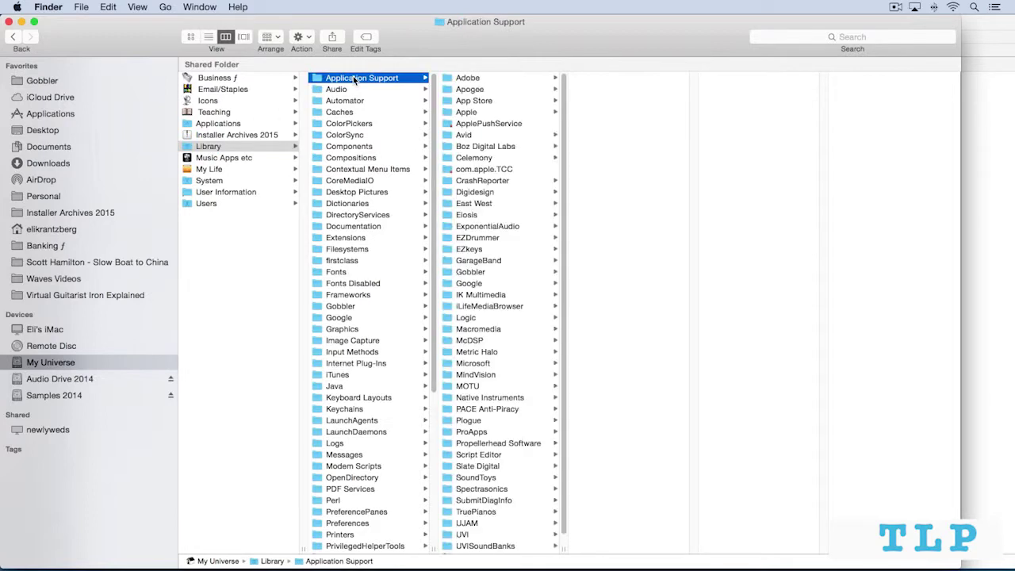
click(476, 524)
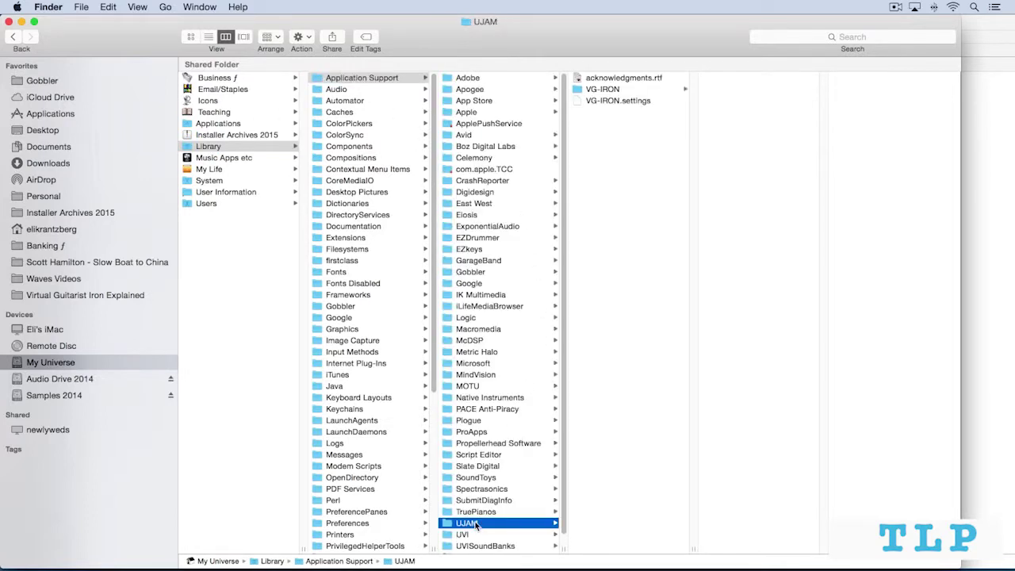
click(607, 89)
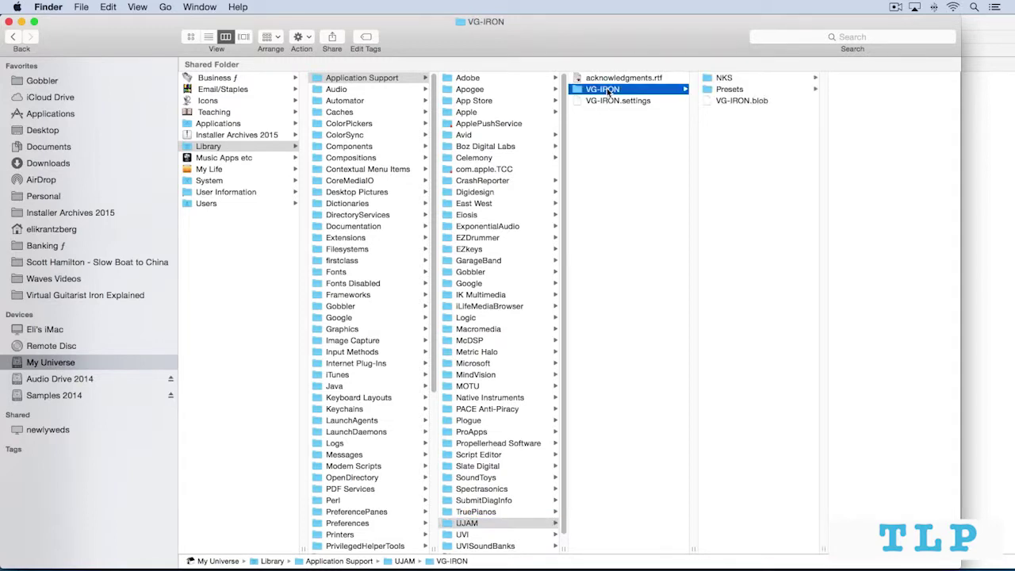
click(725, 102)
click(725, 102)
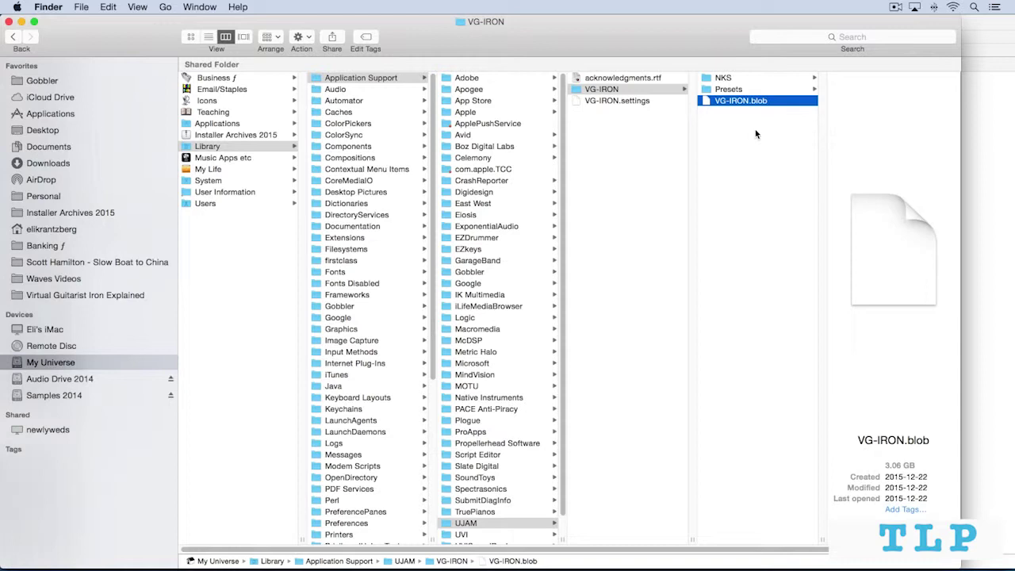
- List the patch files in VG-IRON's Presets folder, then switch to Logic Pro X
click(728, 90)
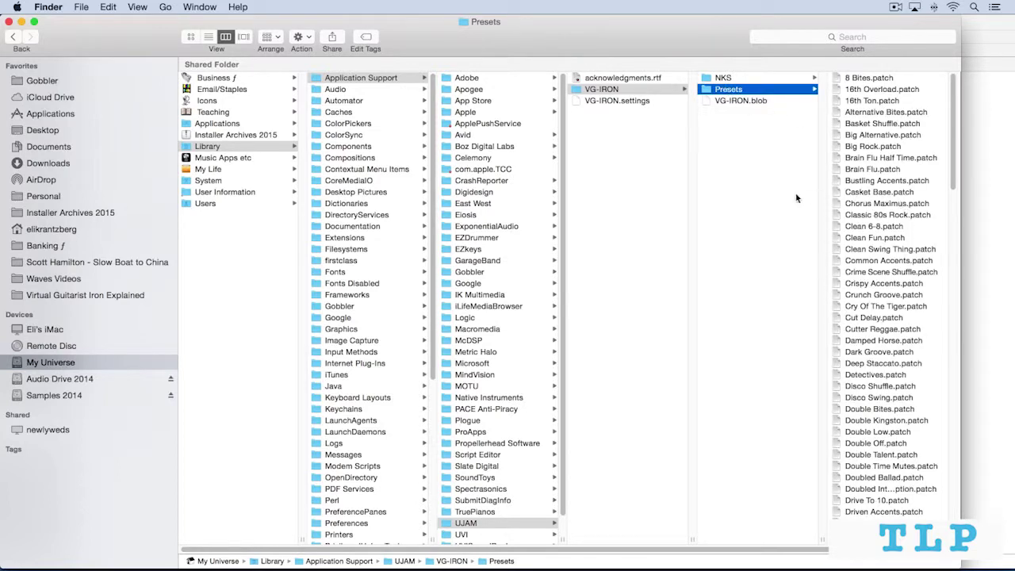
key(super+Tab)
key(super+Tab)
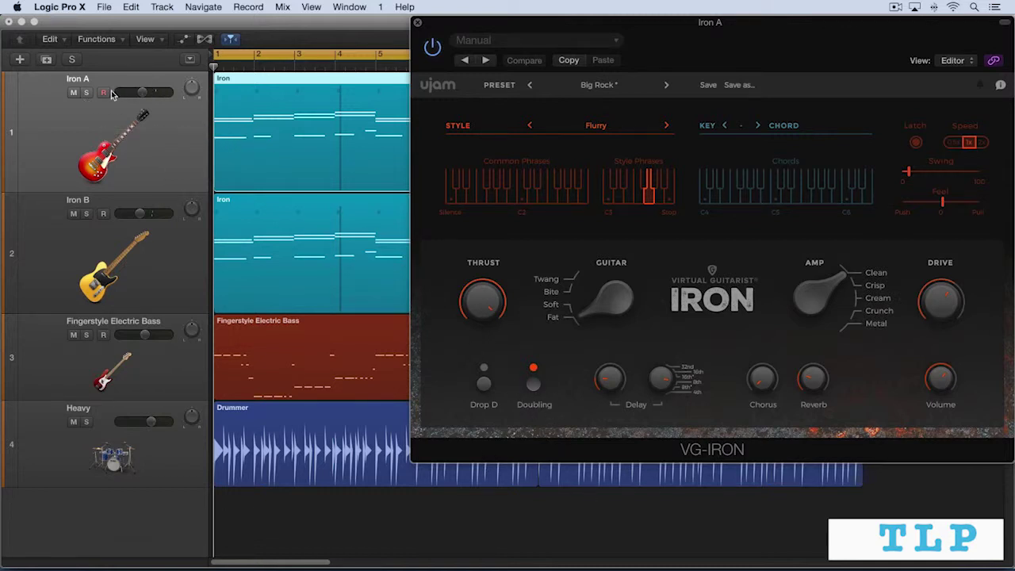
key(space)
click(88, 93)
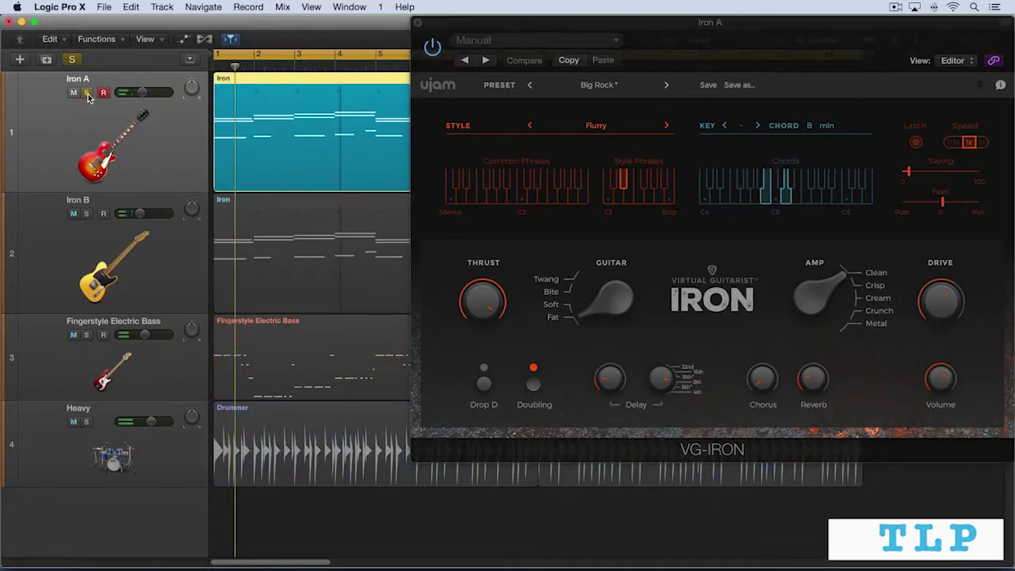
click(88, 93)
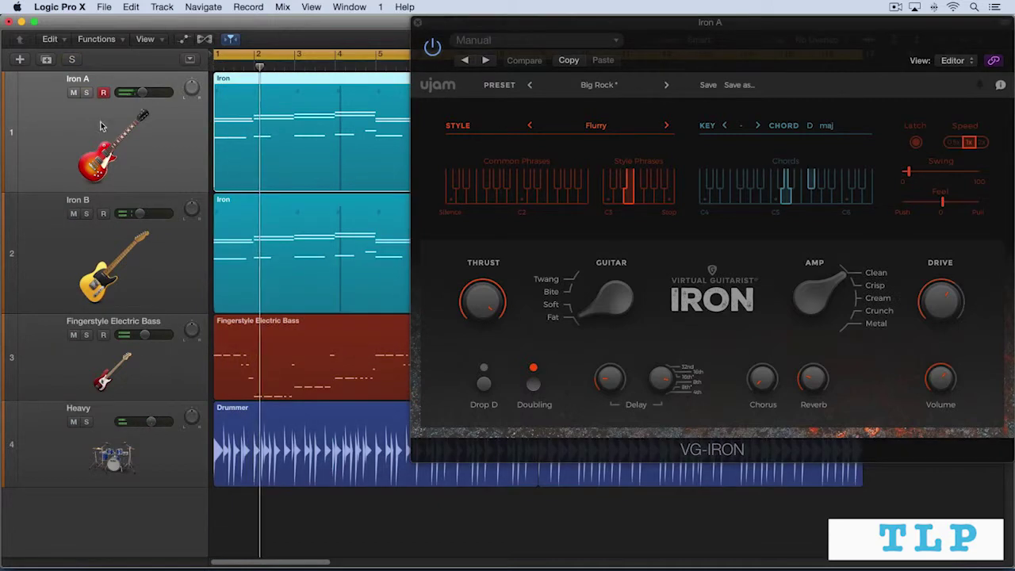
click(170, 248)
key(s)
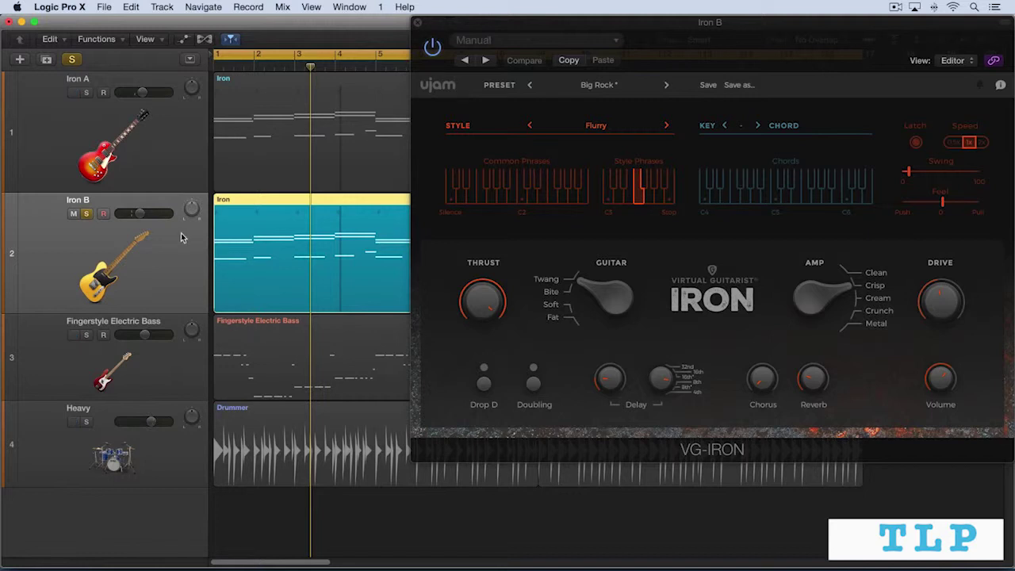
key(space)
click(88, 216)
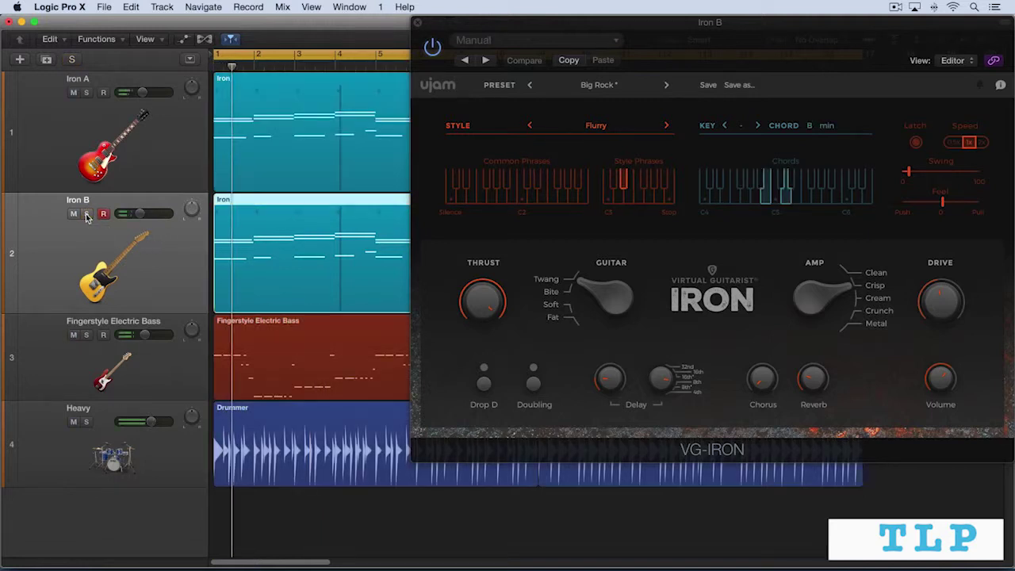
click(177, 141)
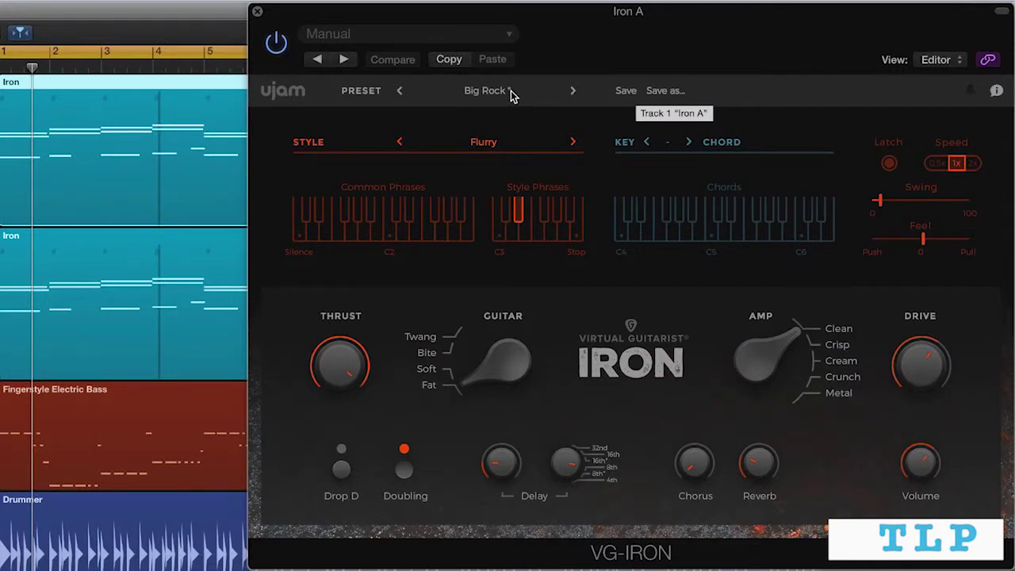
- Save Iron A's VG-IRON settings as preset 'EK on the sides' in category Other
click(664, 91)
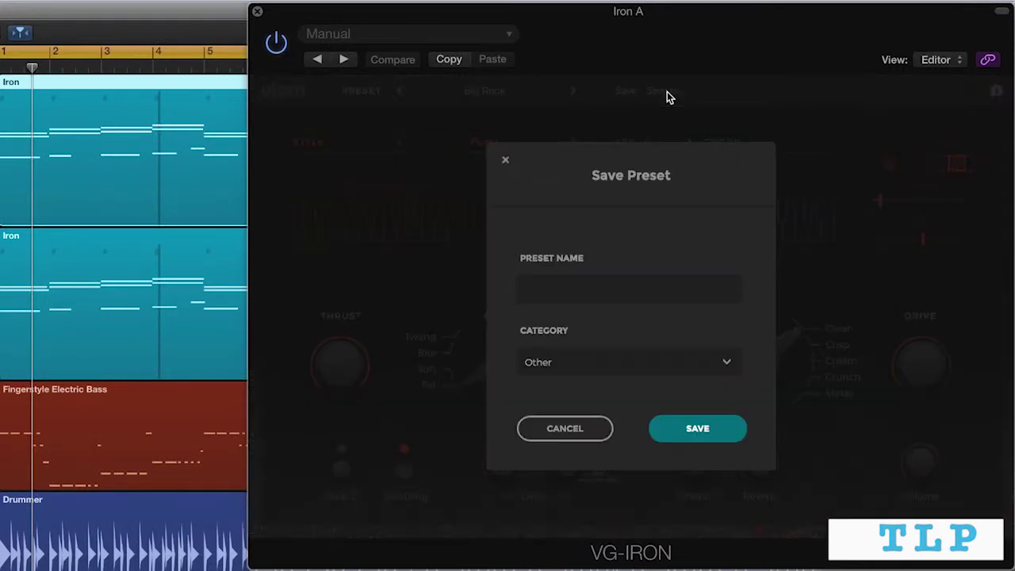
click(565, 292)
text(EK on the sides)
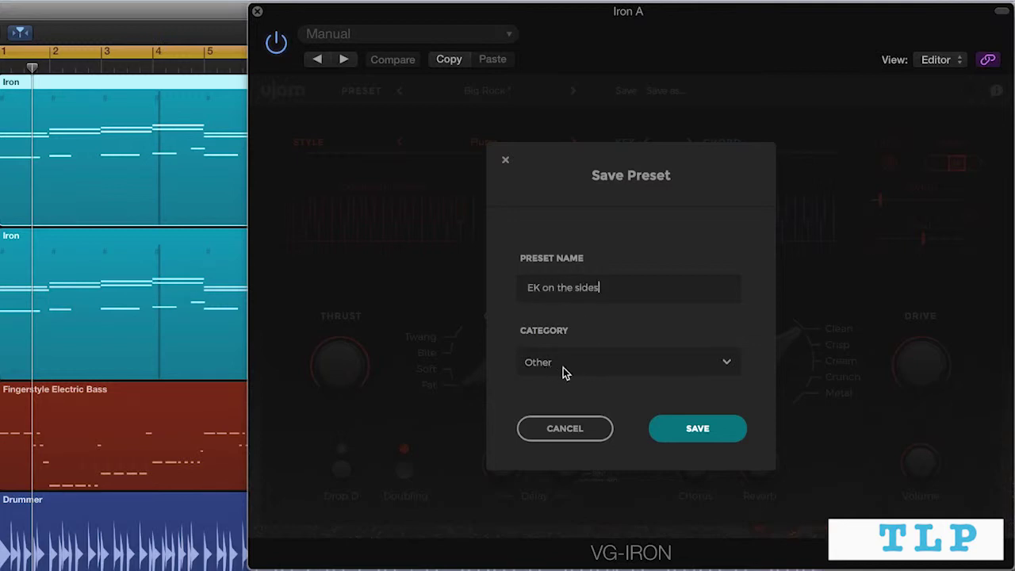
click(565, 372)
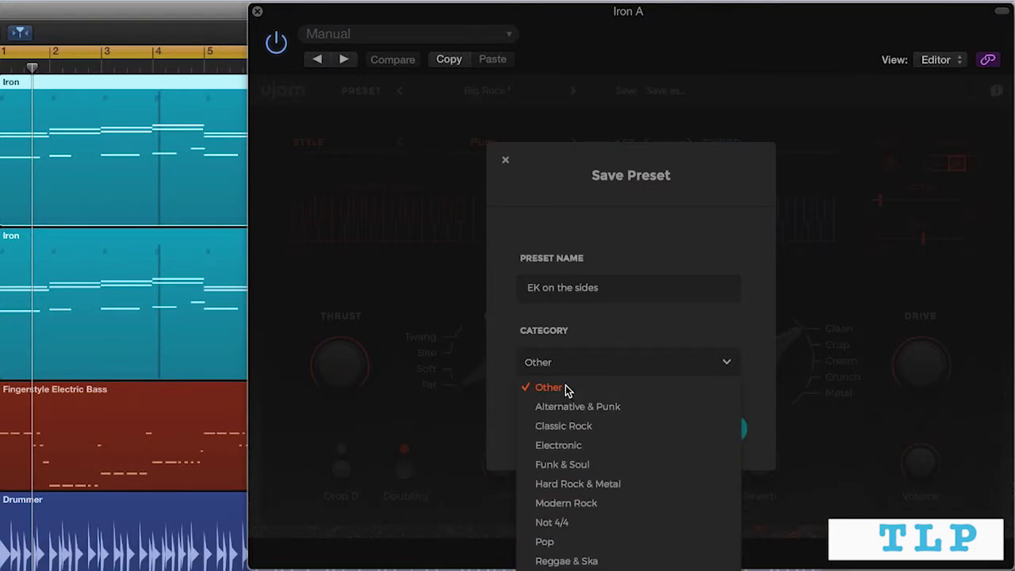
click(601, 336)
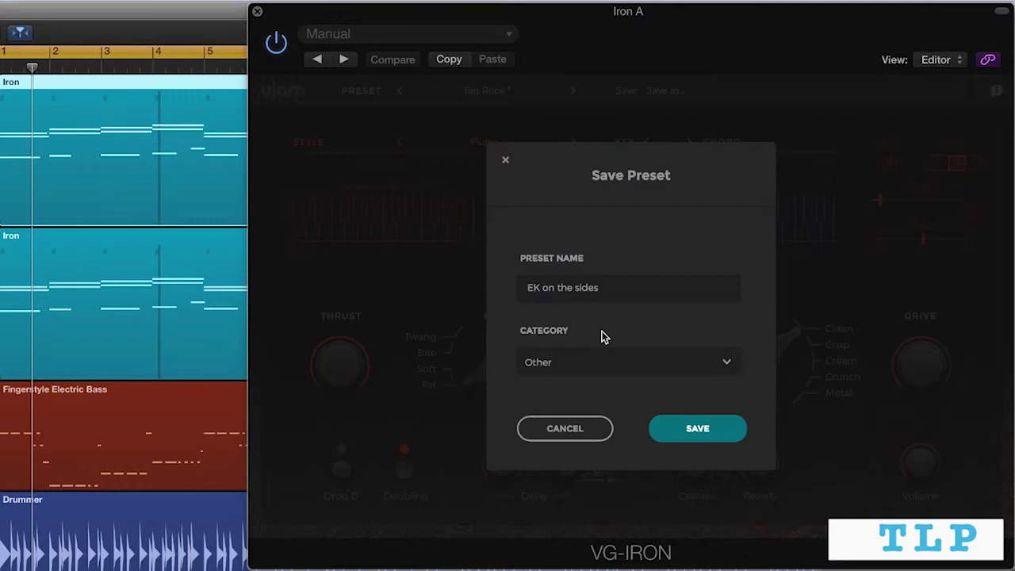
click(696, 428)
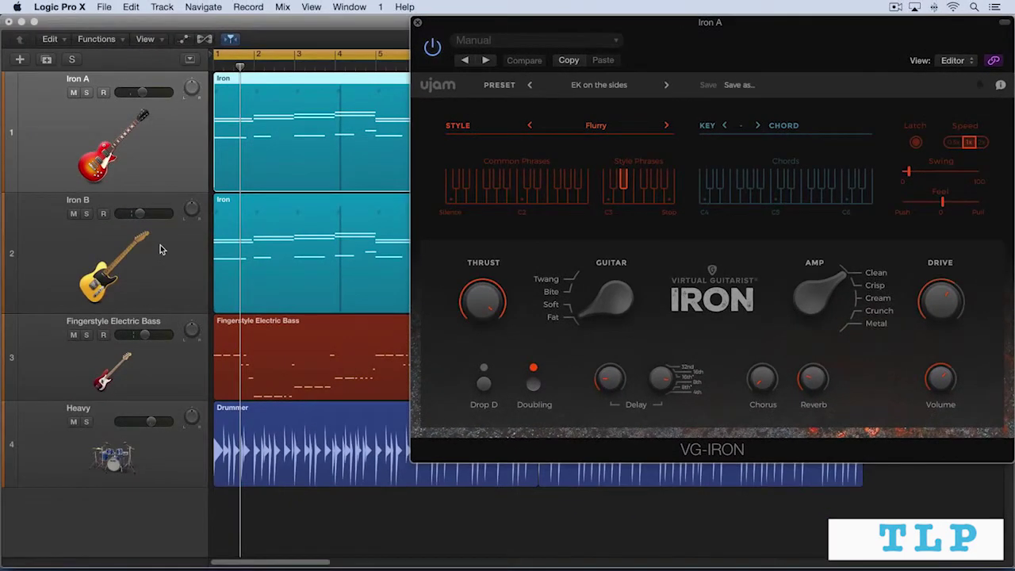
click(101, 261)
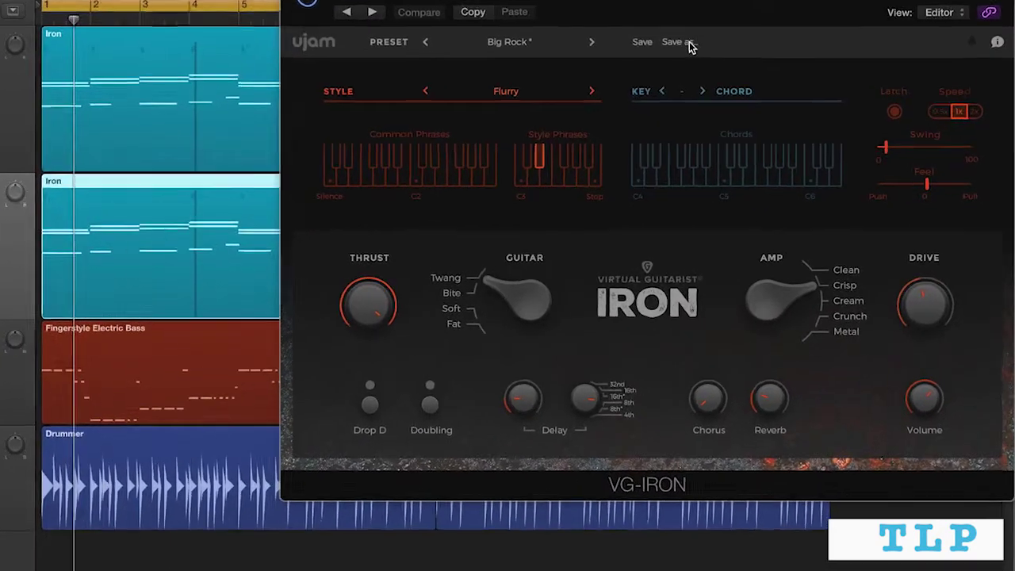
click(739, 85)
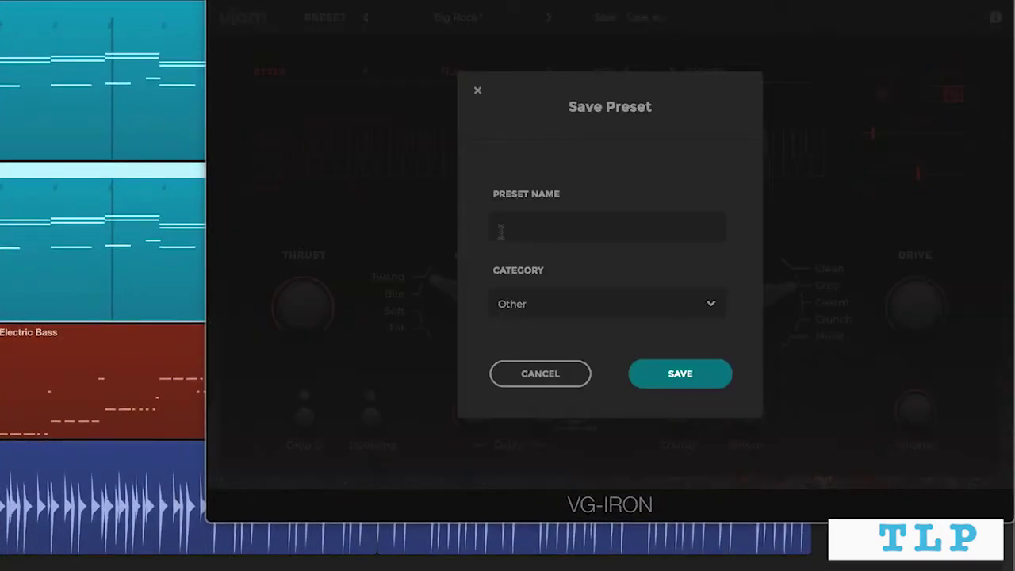
text(EK in the middle boosted mids)
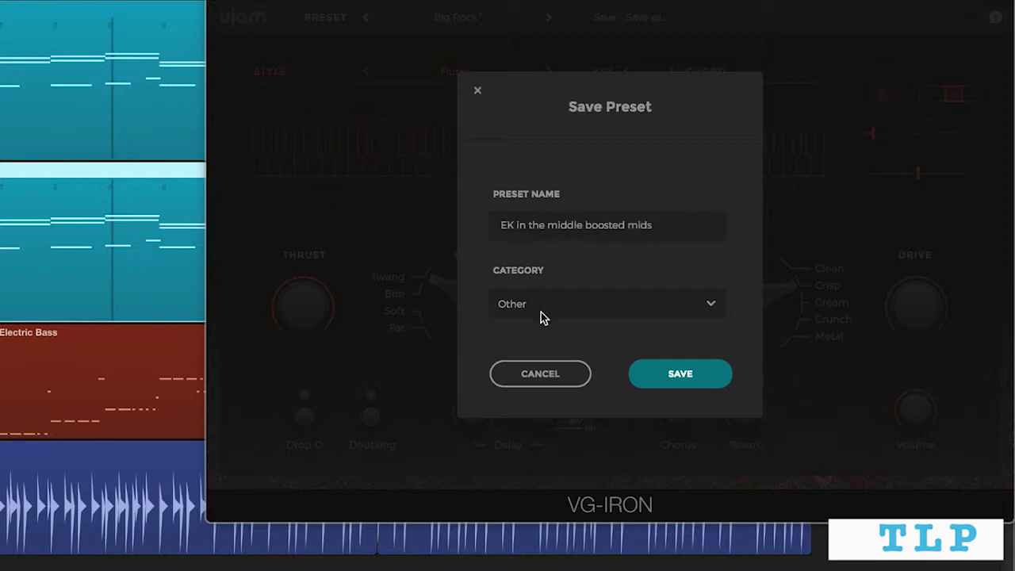
click(681, 375)
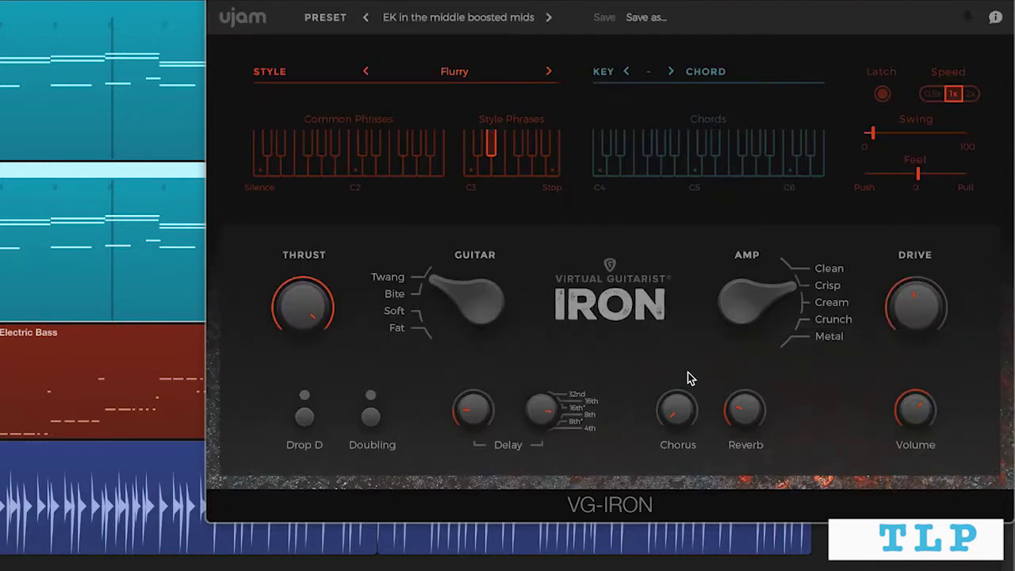
click(450, 19)
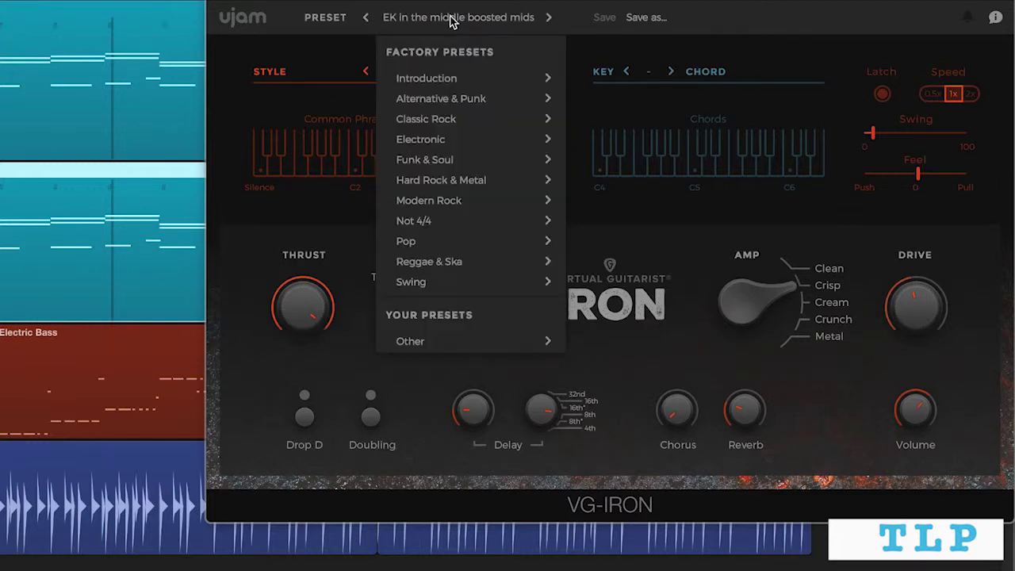
mouse_move(427, 333)
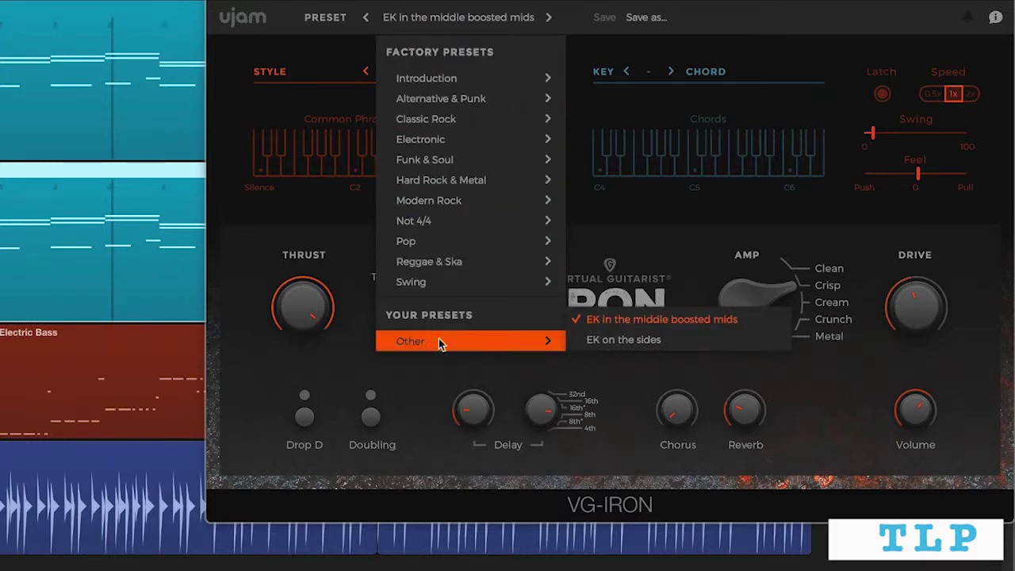
mouse_move(542, 283)
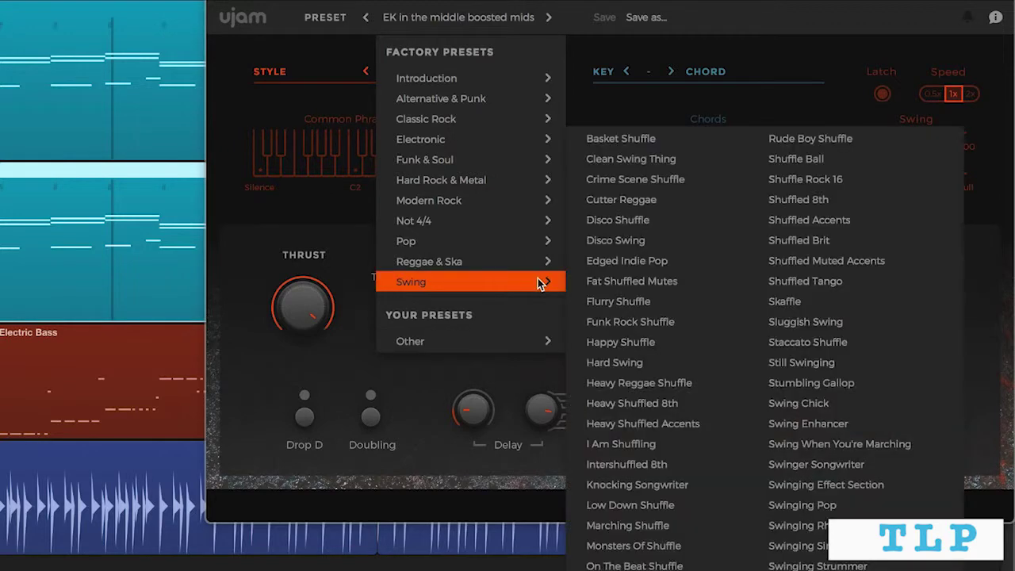
click(354, 333)
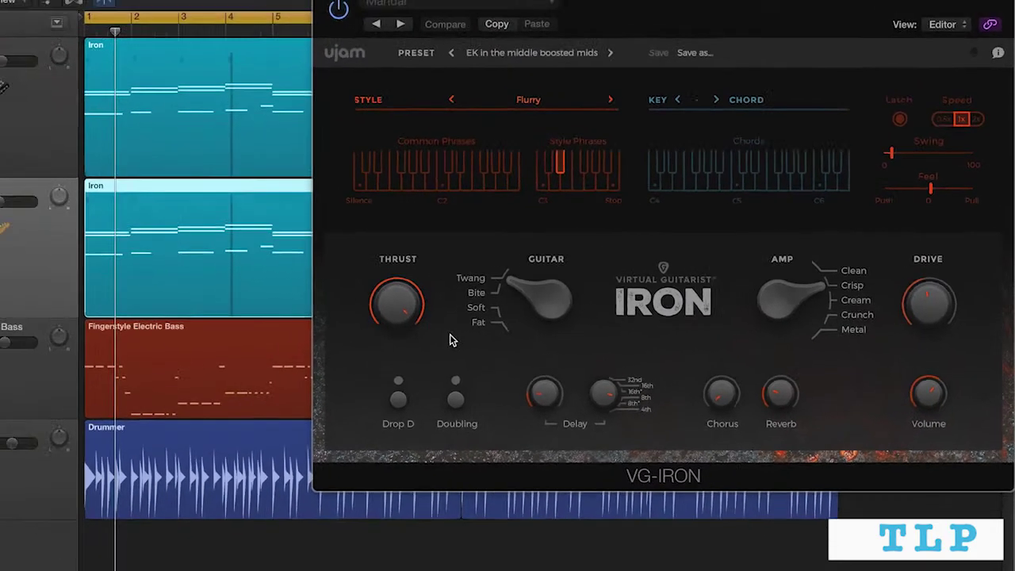
- Switch to Finder and open the Library folder inside the home folder
key(super+Tab)
key(super+Tab)
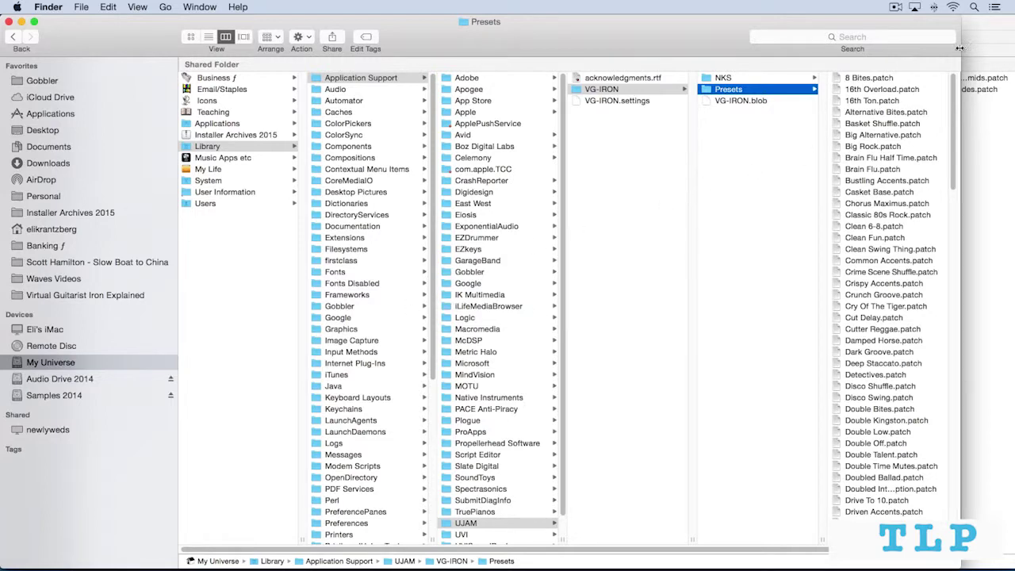
click(982, 119)
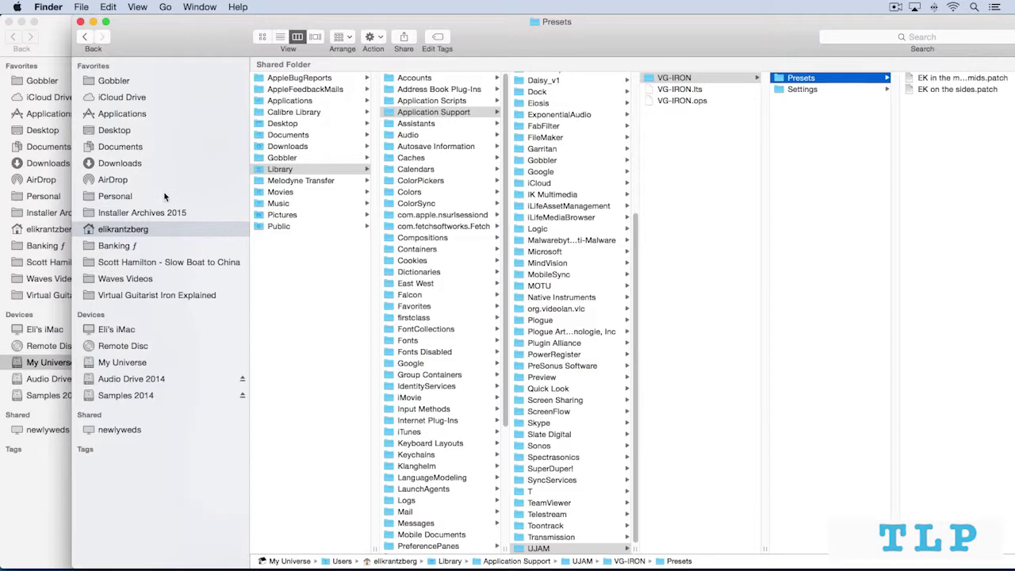
click(126, 232)
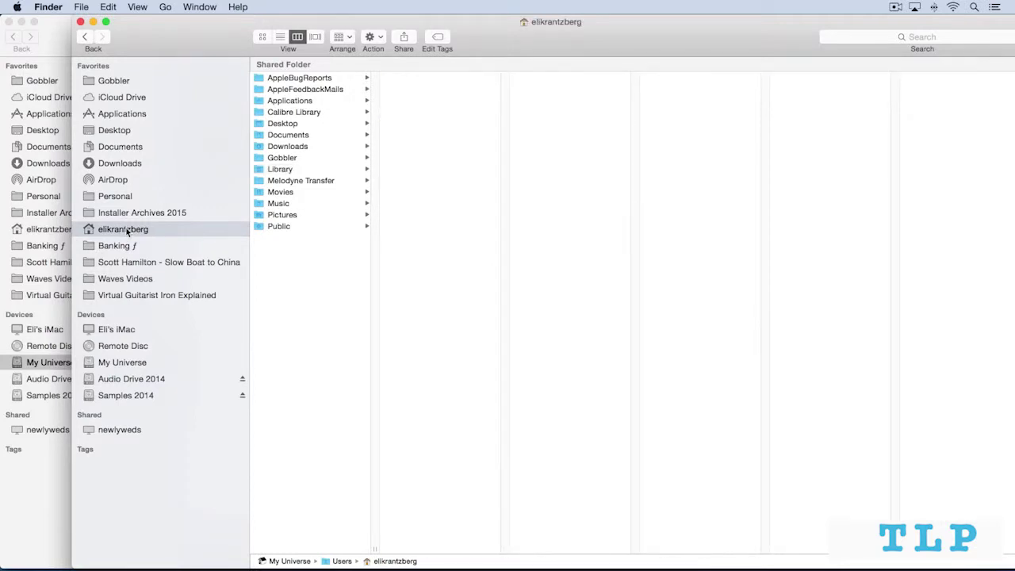
click(281, 169)
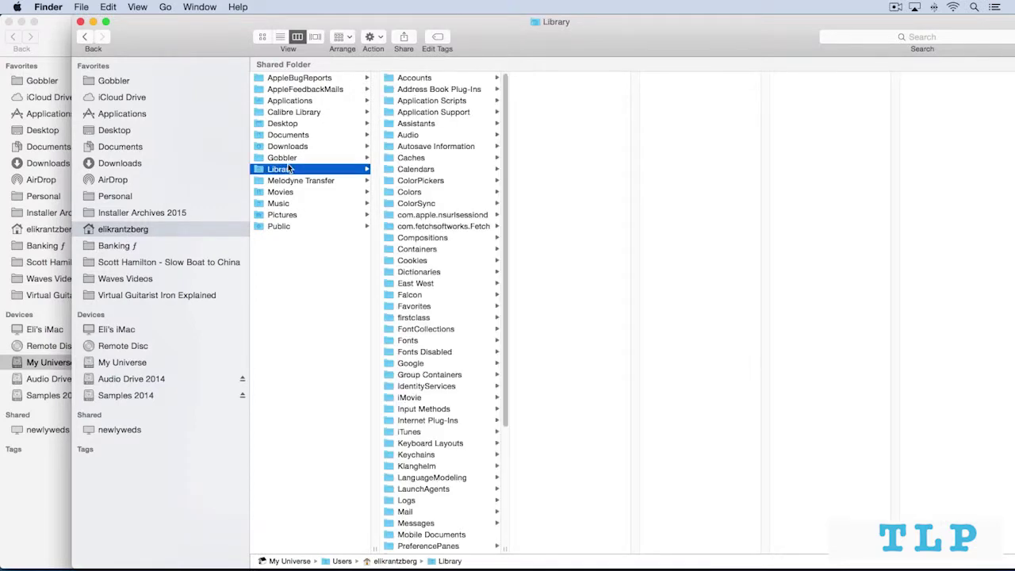
click(167, 7)
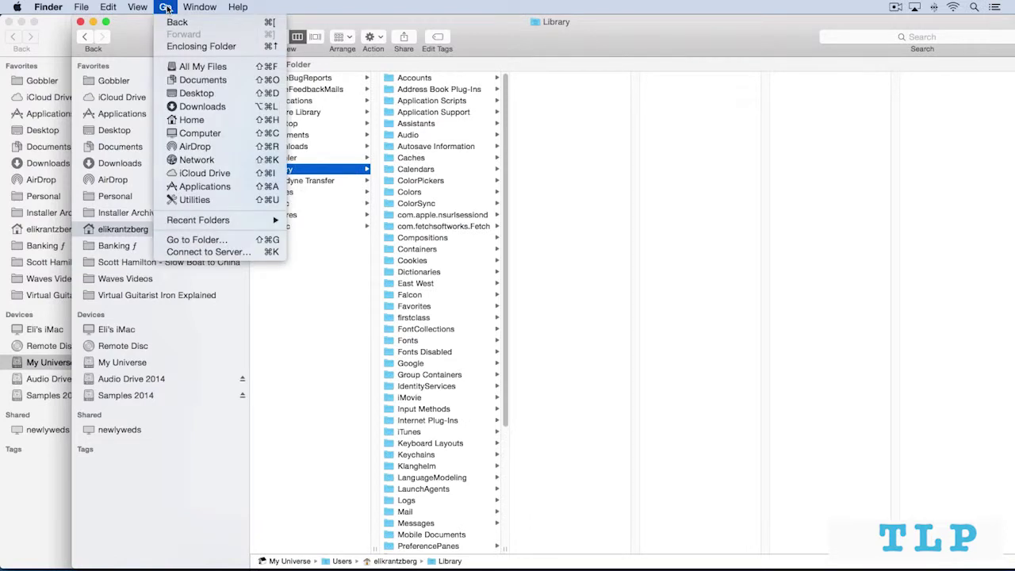
key(alt)
key(alt)
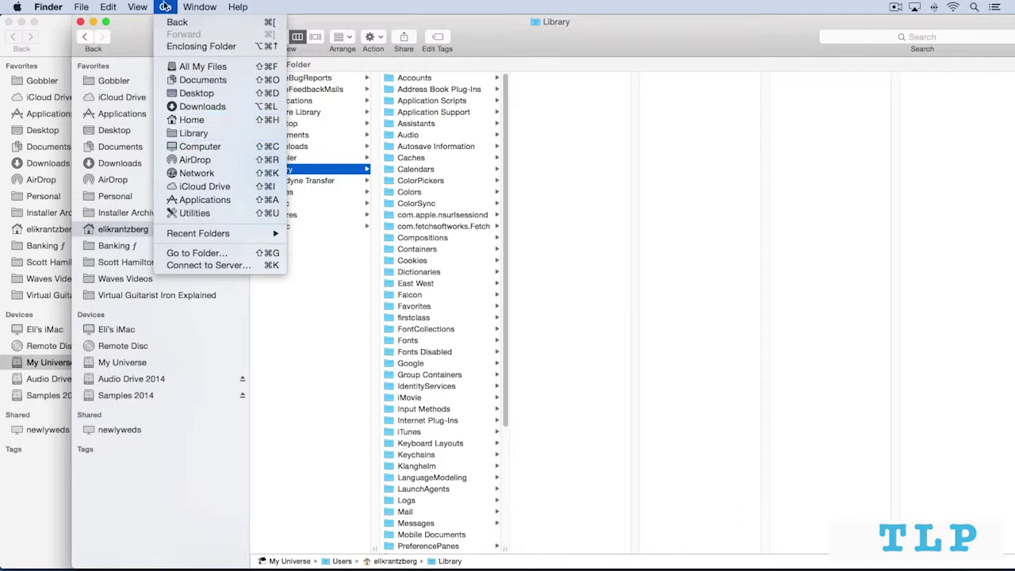
click(164, 7)
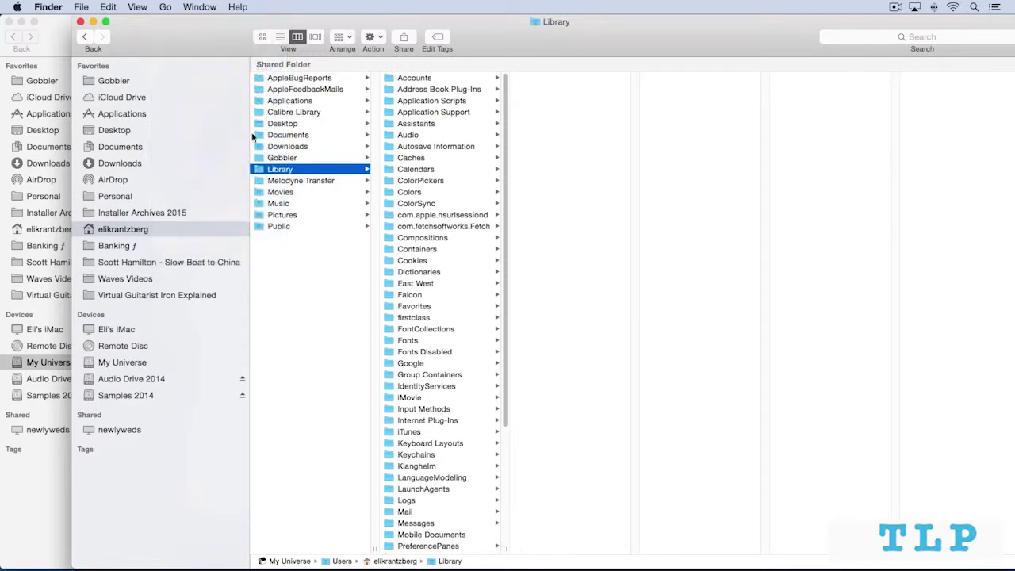
- Go into Application Support › UJAM › VG-IRON › Presets to show both saved EK patches
click(425, 112)
scroll(559, 277, down, 10)
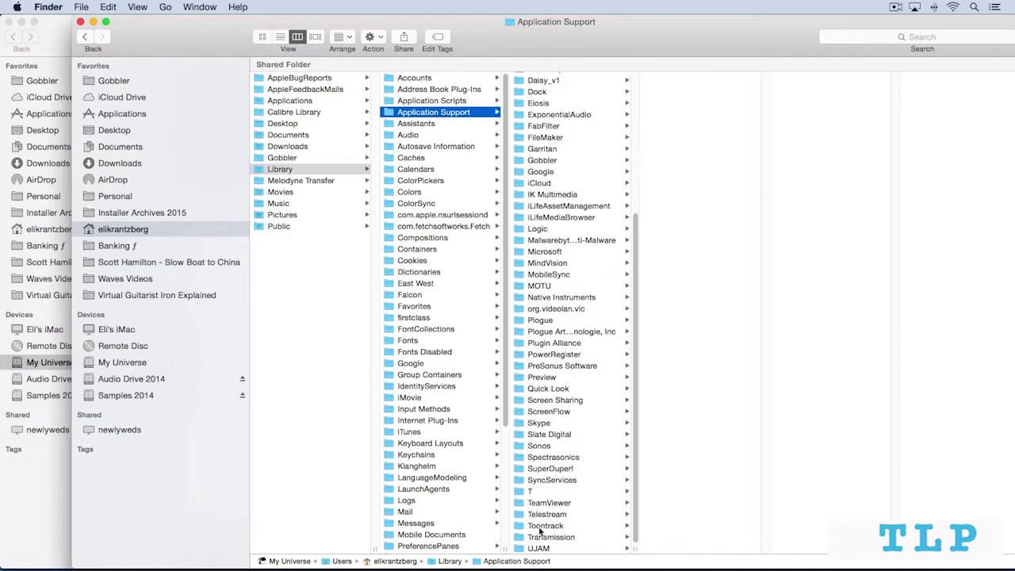
click(539, 548)
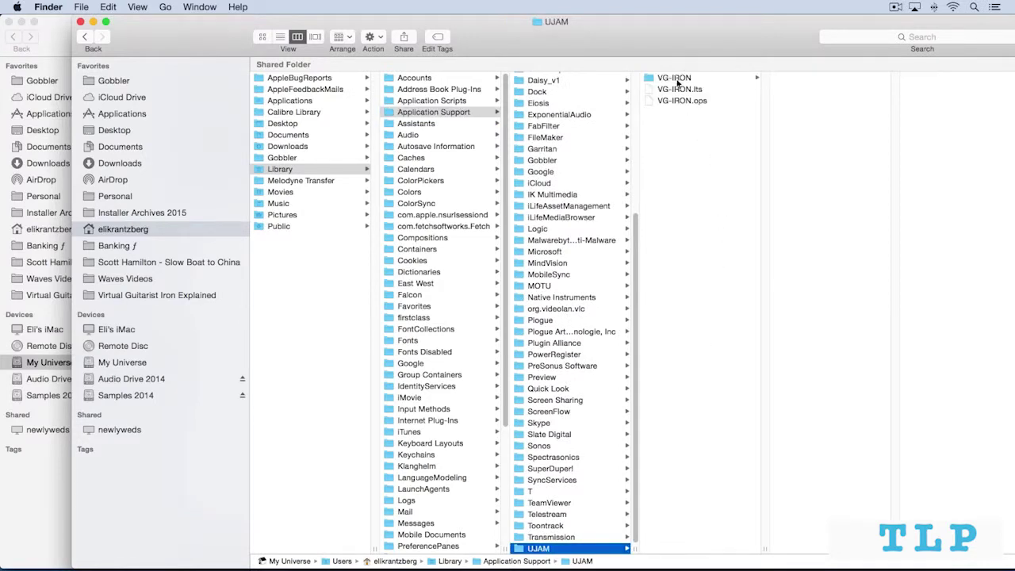
click(677, 80)
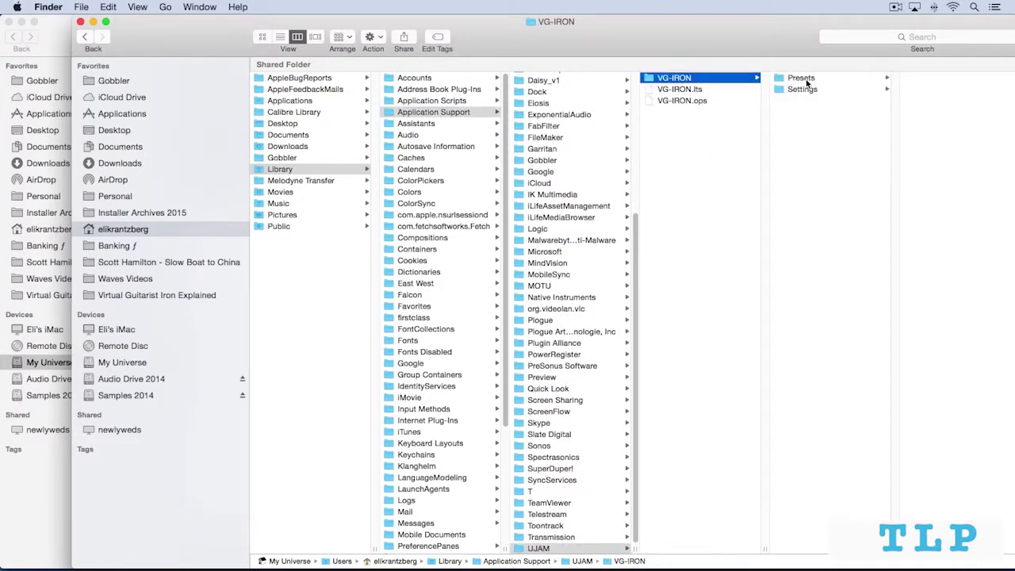
click(806, 80)
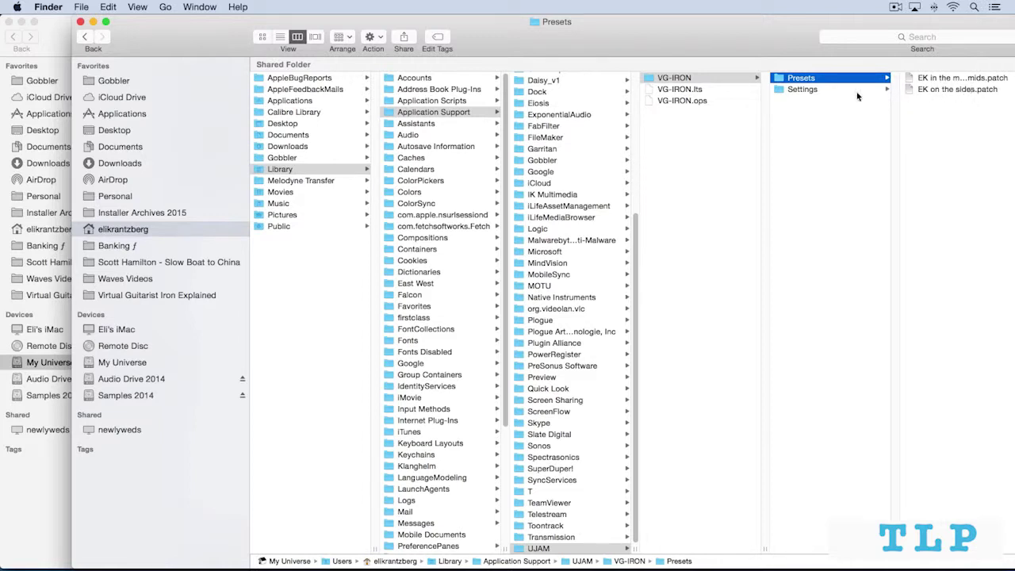
- Narrow the Presets and VG-IRON columns so 'EK in the middle boosted mids.patch' shows in full
drag(892, 548, 865, 549)
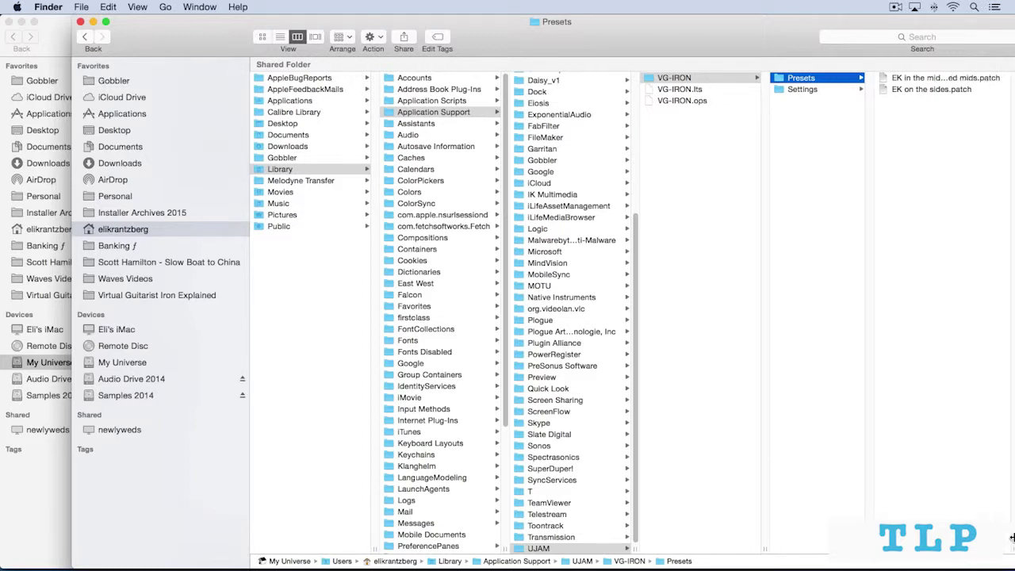
drag(765, 549, 740, 549)
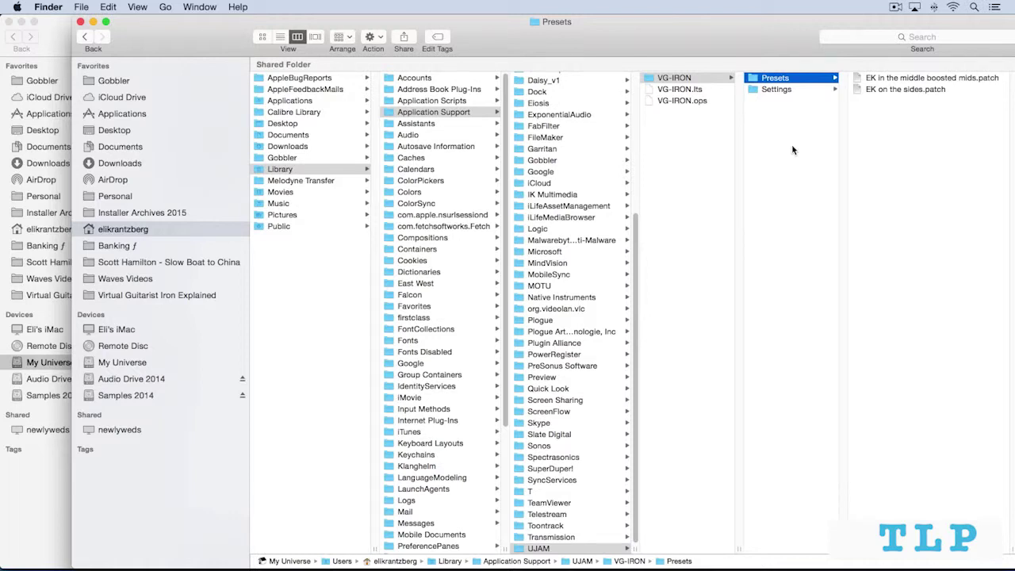
- Return to Logic Pro X, showing Iron B's VG-IRON editor with 'EK in the middle boosted mids' loaded
key(super+Tab)
key(super+Tab)
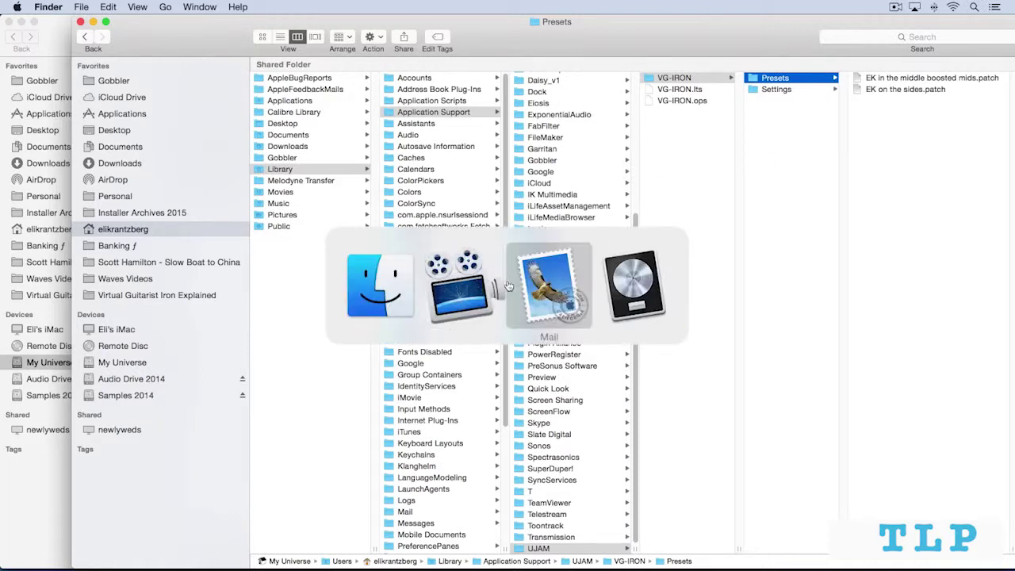
key(super+Tab)
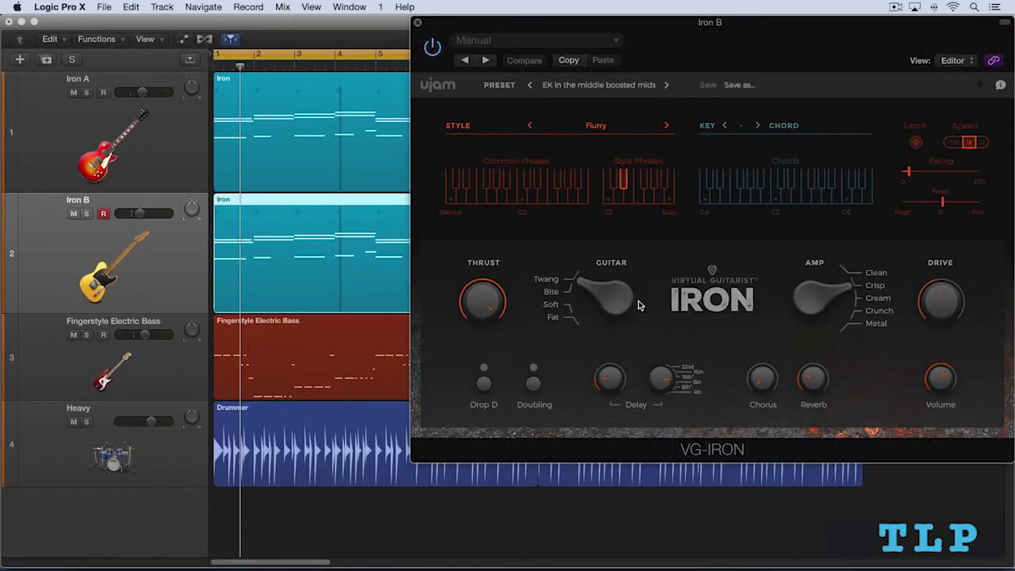